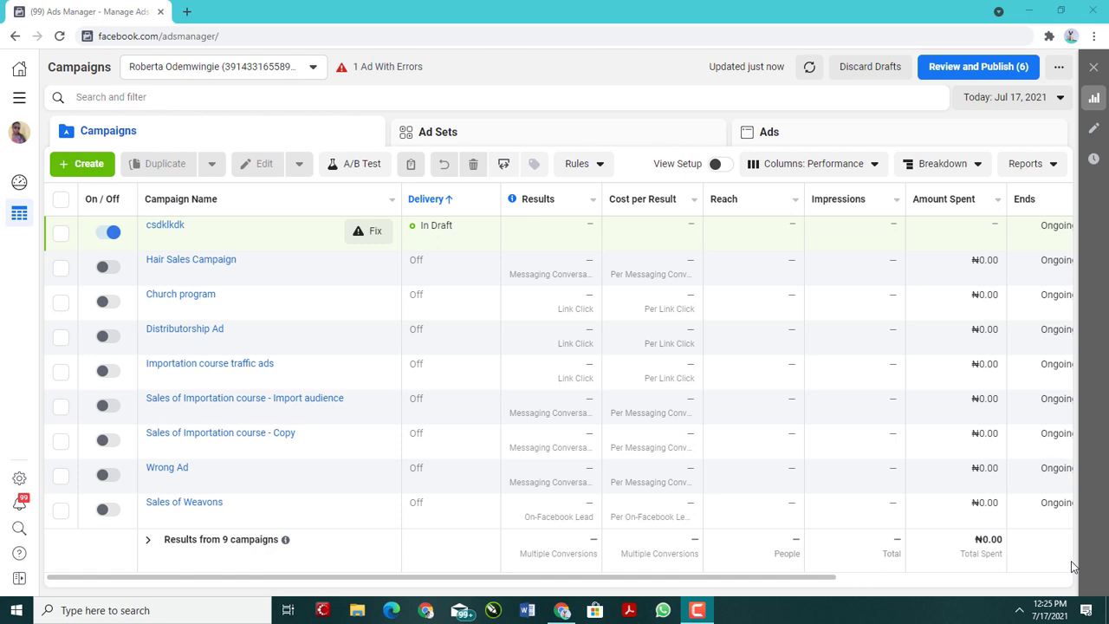
Step: View the list of available ad accounts and close it, keeping the current account
{"action": "left_click", "coordinate": [243, 69]}
{"action": "left_click", "coordinate": [232, 170]}
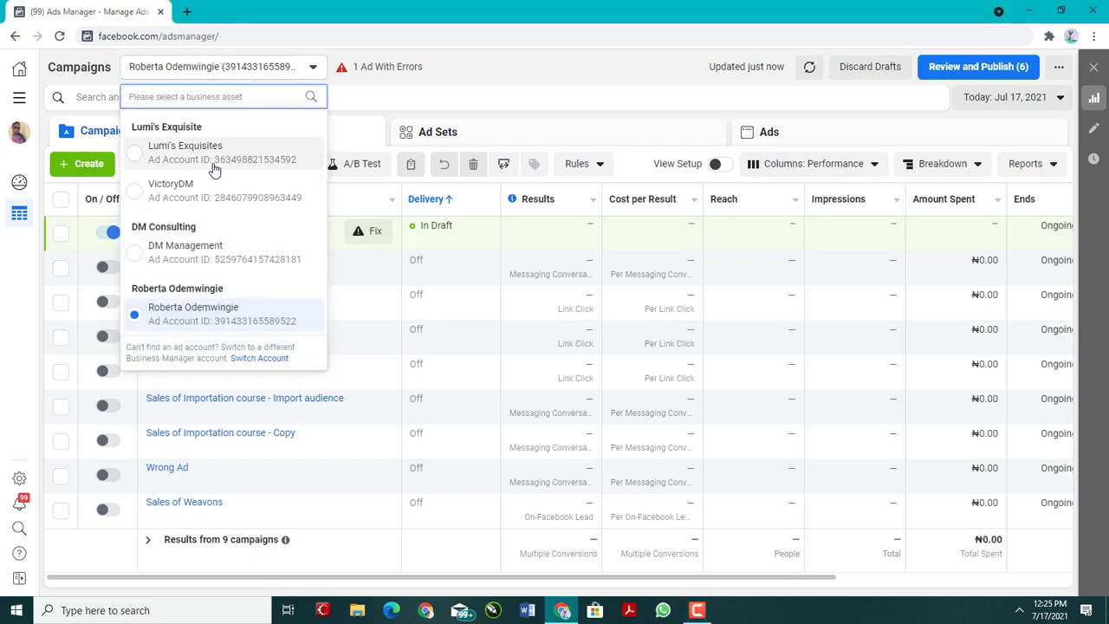
{"action": "left_click", "coordinate": [468, 52]}
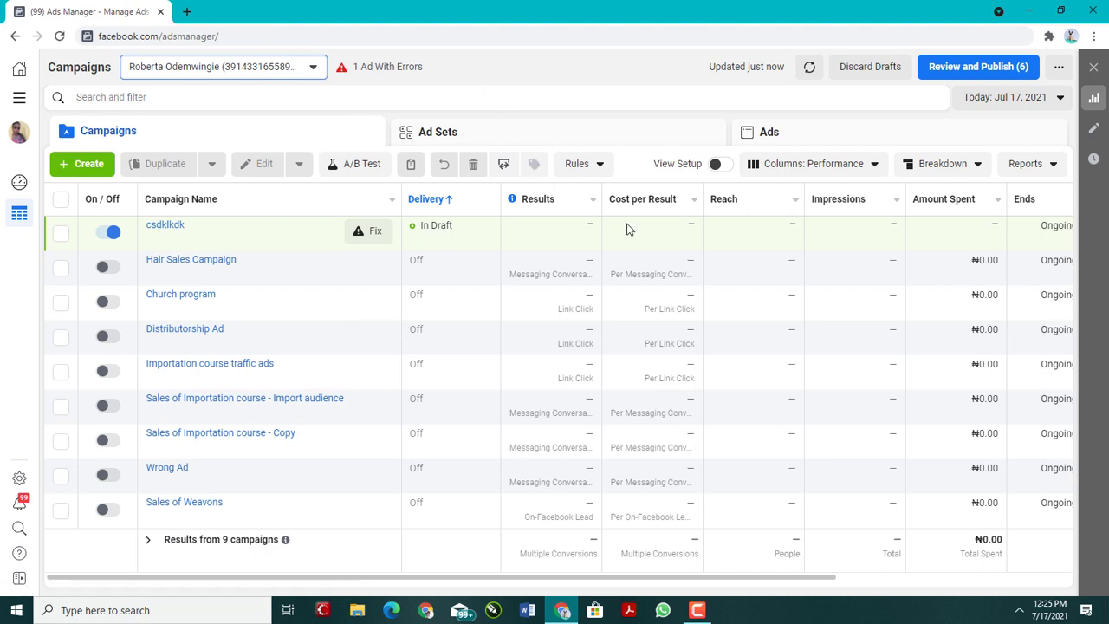
Step: Load the page facebook.com/adsmanager in the browser
{"action": "left_click", "coordinate": [287, 32]}
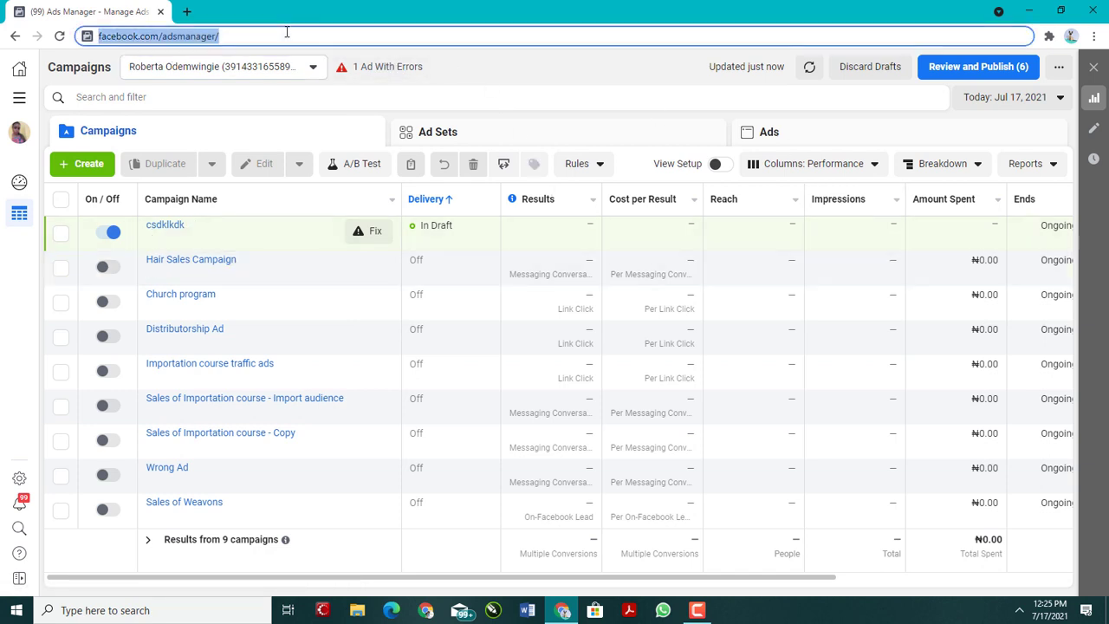
{"action": "type", "text": "facebook.co"}
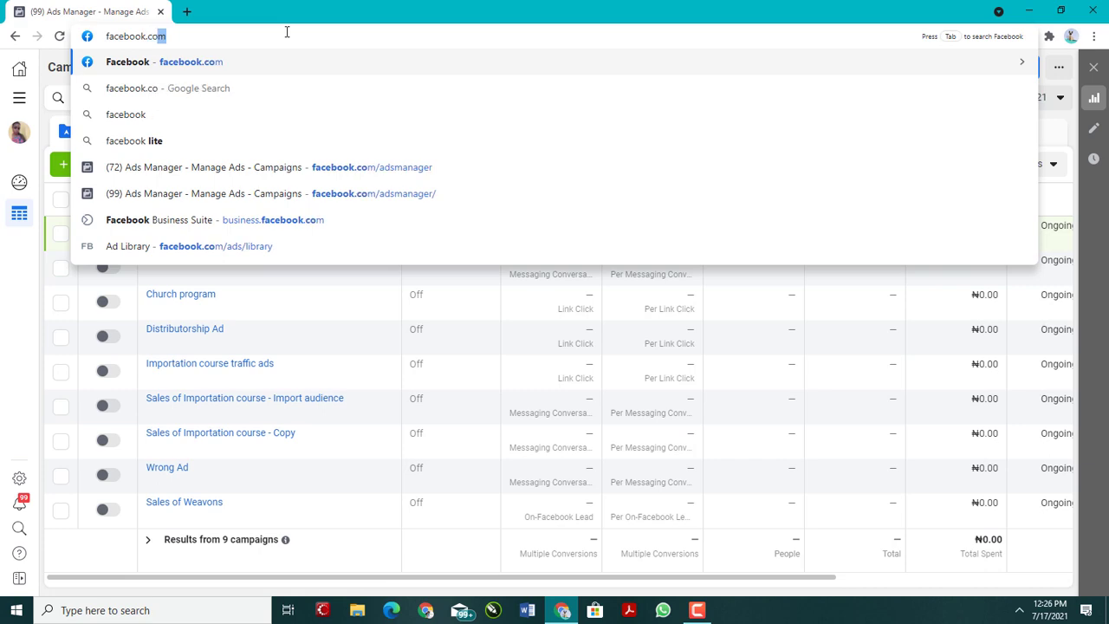
{"action": "type", "text": "m/adsm"}
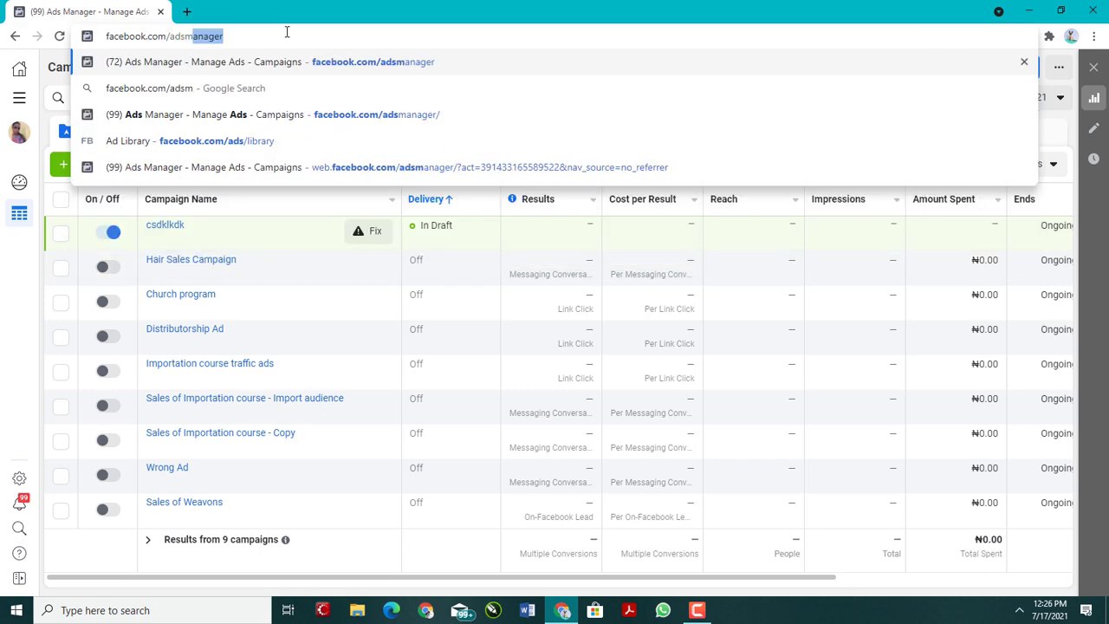
{"action": "type", "text": "anager"}
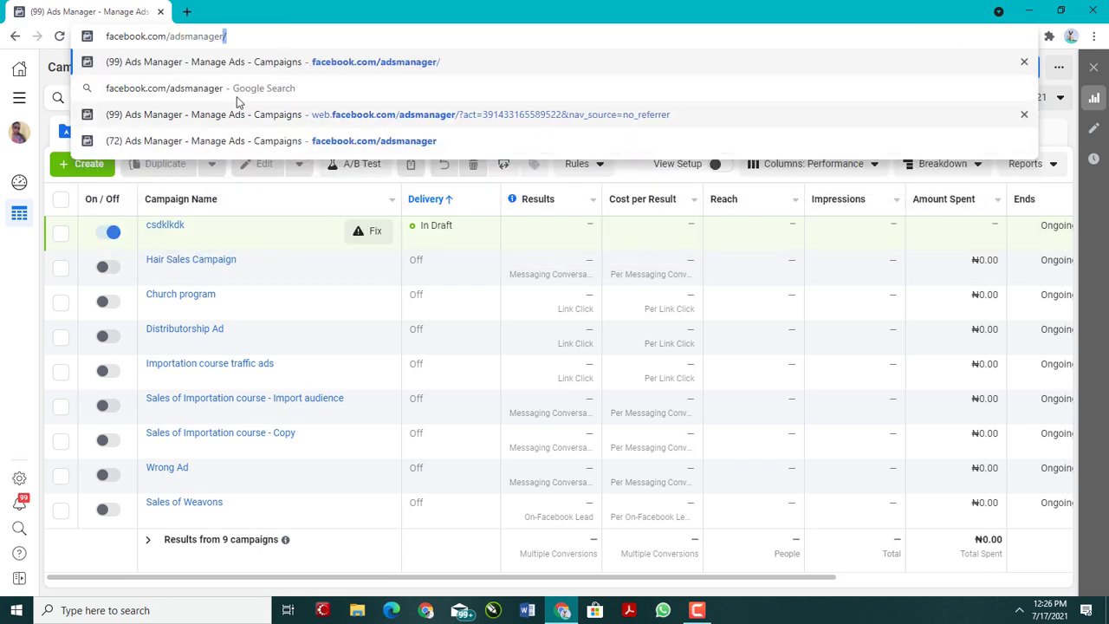
{"action": "key", "text": "Return"}
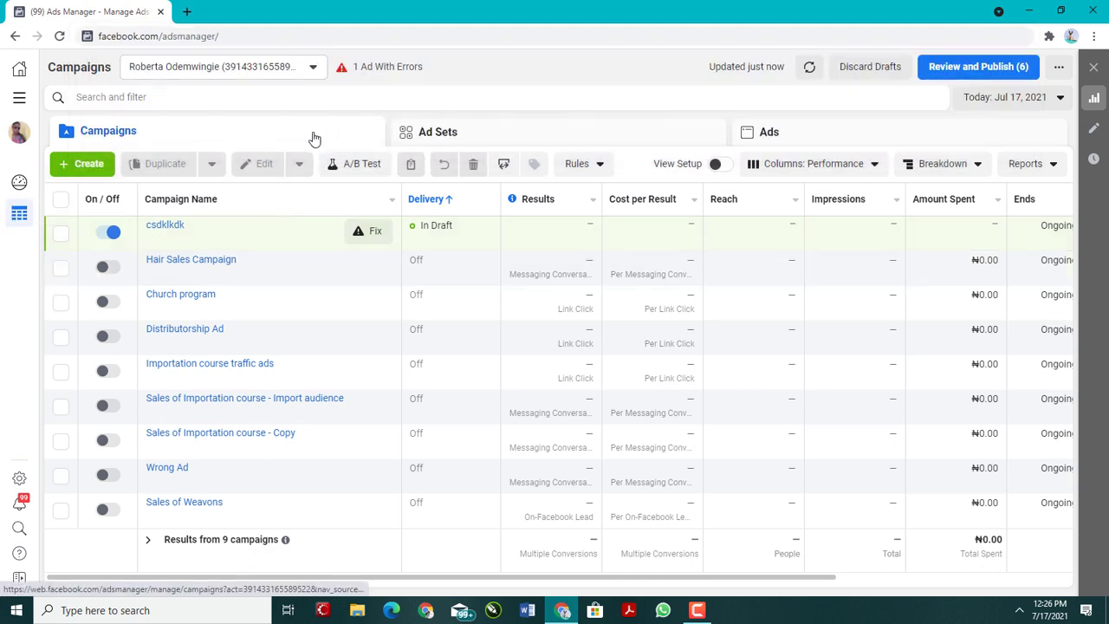
Step: Select the Distributorship Ad campaign and open its Oriflame - Copy ad set for editing
{"action": "mouse_move", "coordinate": [268, 240]}
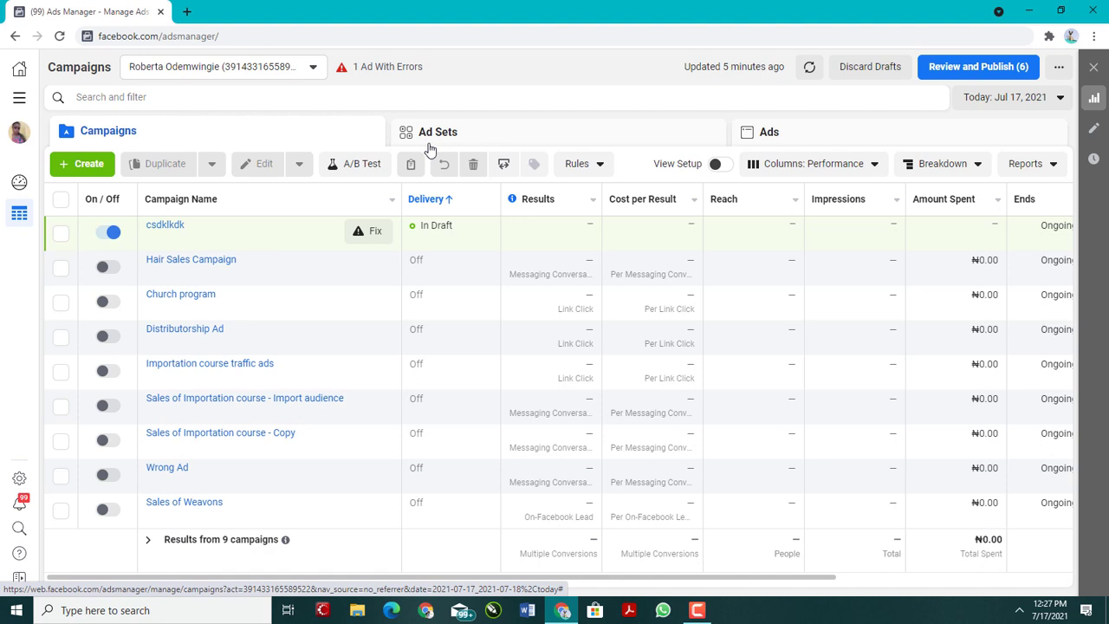
{"action": "mouse_move", "coordinate": [372, 240]}
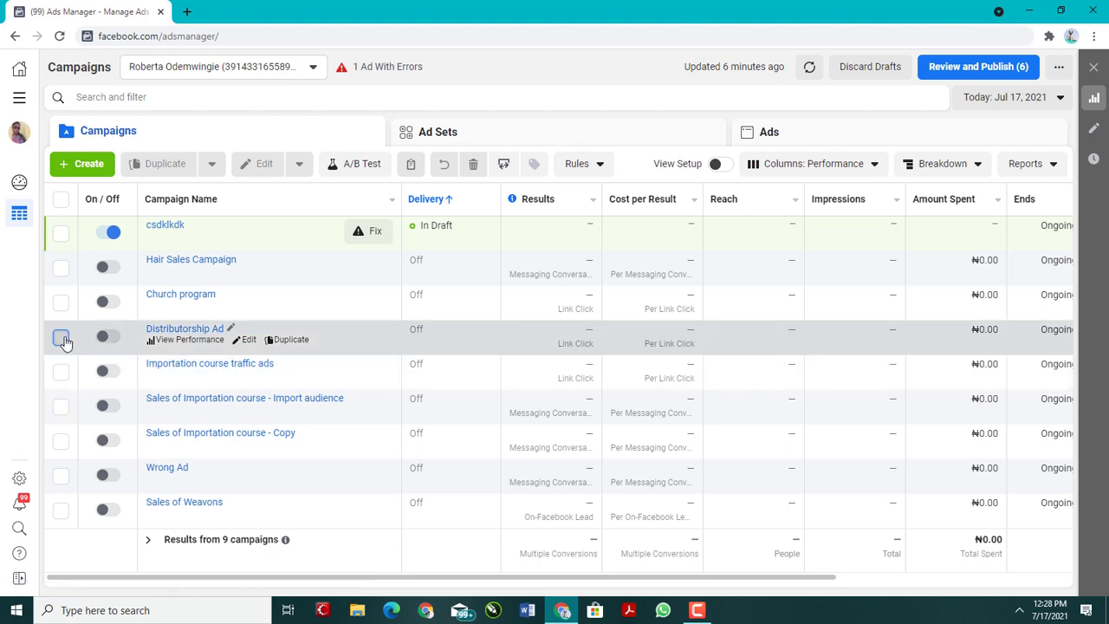
{"action": "left_click", "coordinate": [61, 337]}
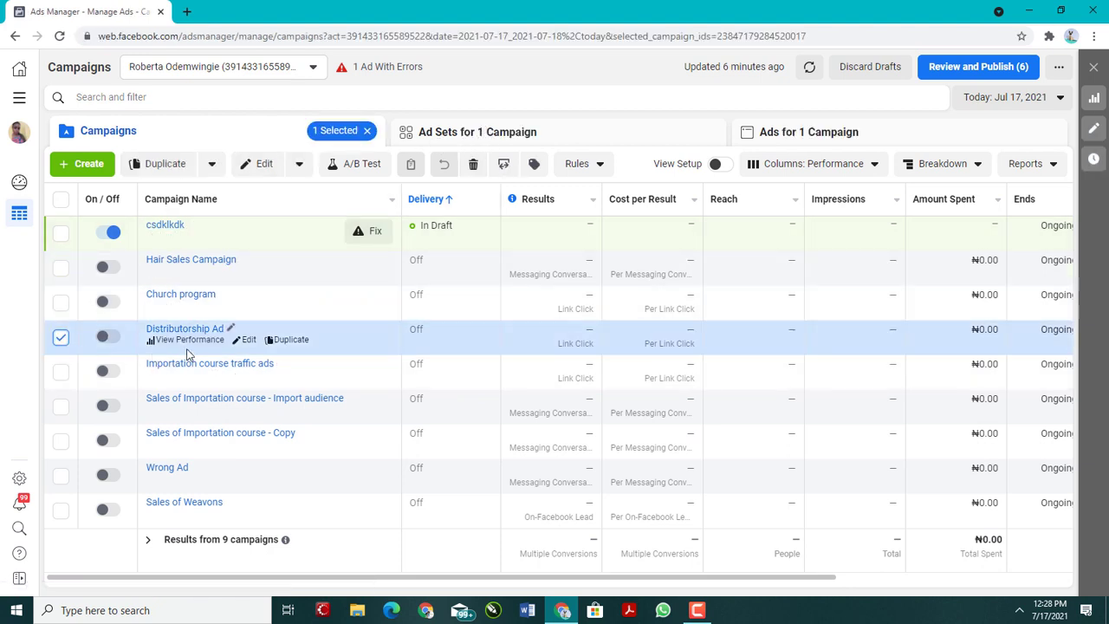
{"action": "left_click", "coordinate": [425, 131]}
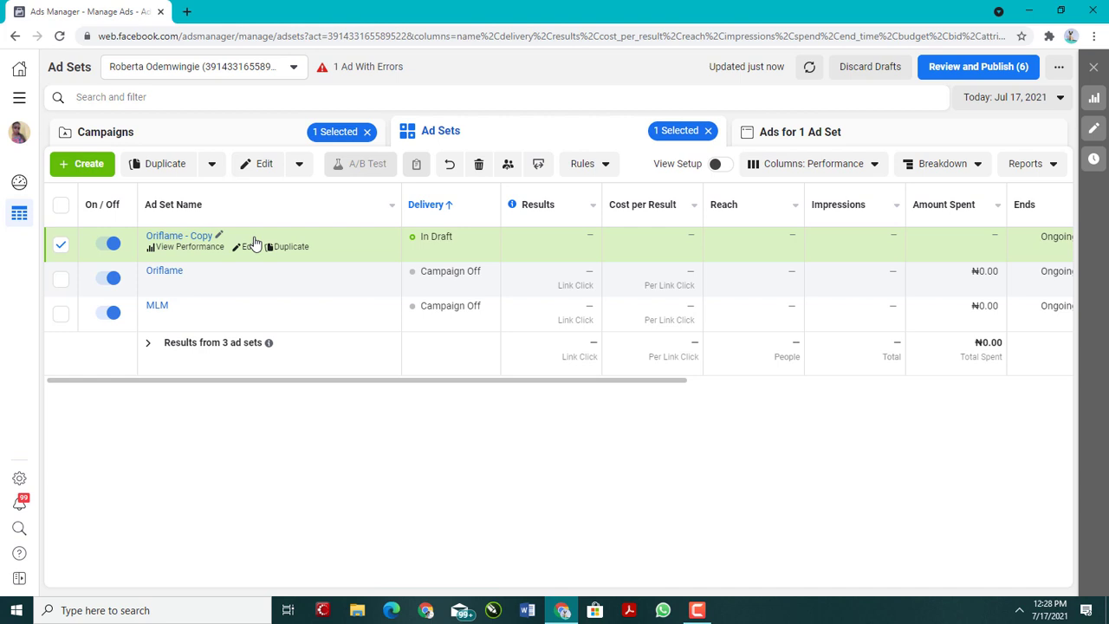
{"action": "left_click", "coordinate": [248, 251]}
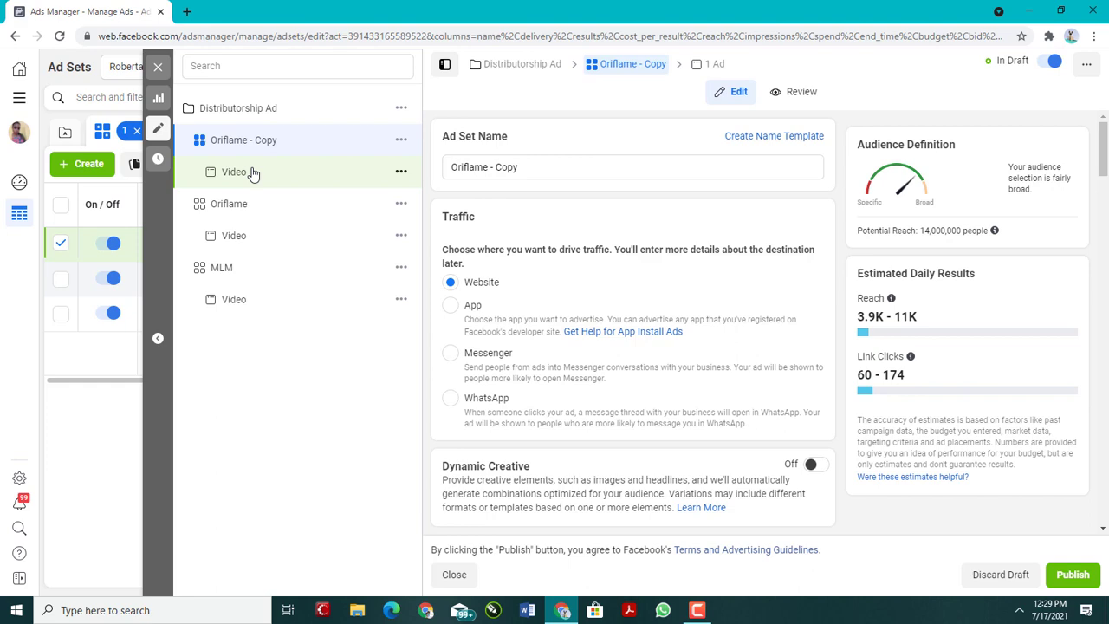
Step: Examine the ad set's budget and schedule, audience, placements, and optimization and delivery settings
{"action": "scroll", "coordinate": [544, 205], "scroll_direction": "down", "scroll_amount": 5}
{"action": "scroll", "coordinate": [507, 324], "scroll_direction": "up", "scroll_amount": 5}
{"action": "scroll", "coordinate": [507, 323], "scroll_direction": "down", "scroll_amount": 5}
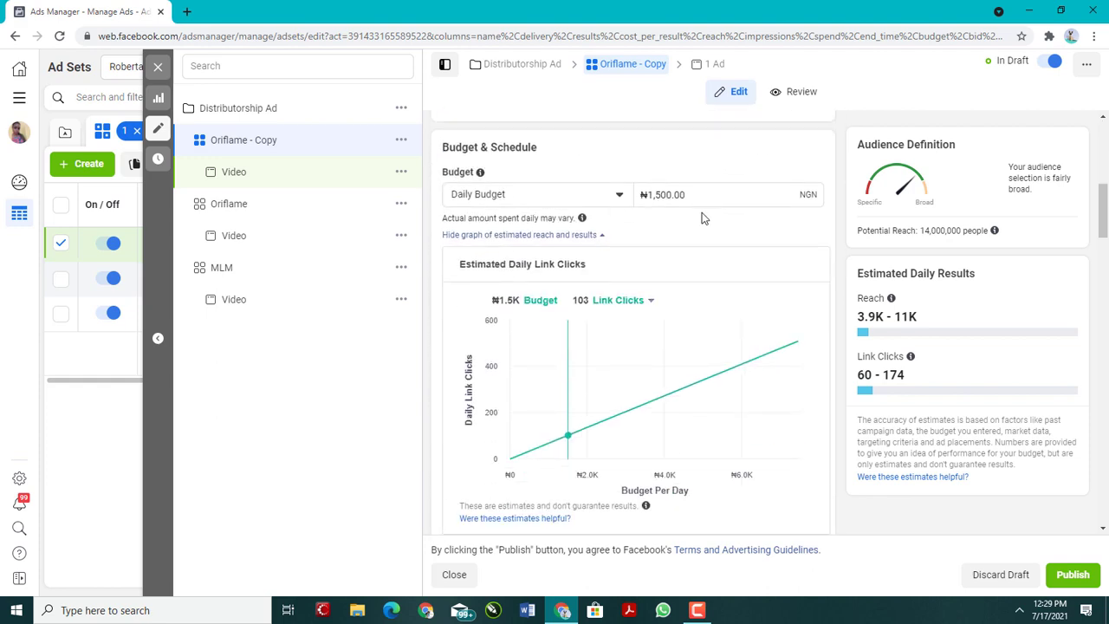
{"action": "scroll", "coordinate": [530, 314], "scroll_direction": "down", "scroll_amount": 5}
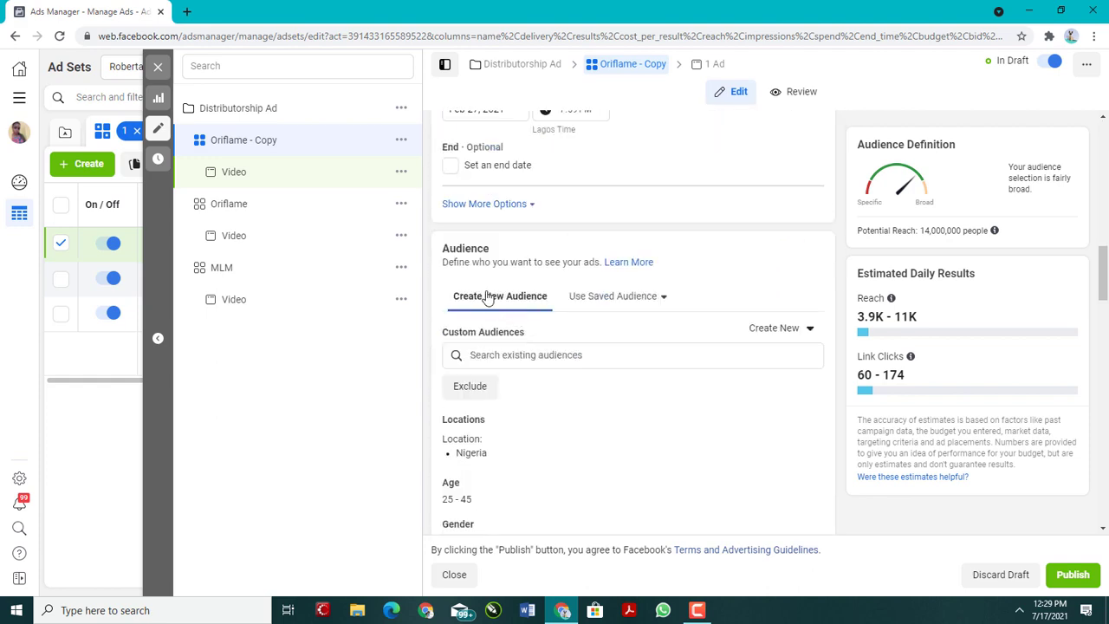
{"action": "scroll", "coordinate": [488, 297], "scroll_direction": "up", "scroll_amount": 3}
{"action": "scroll", "coordinate": [490, 329], "scroll_direction": "down", "scroll_amount": 5}
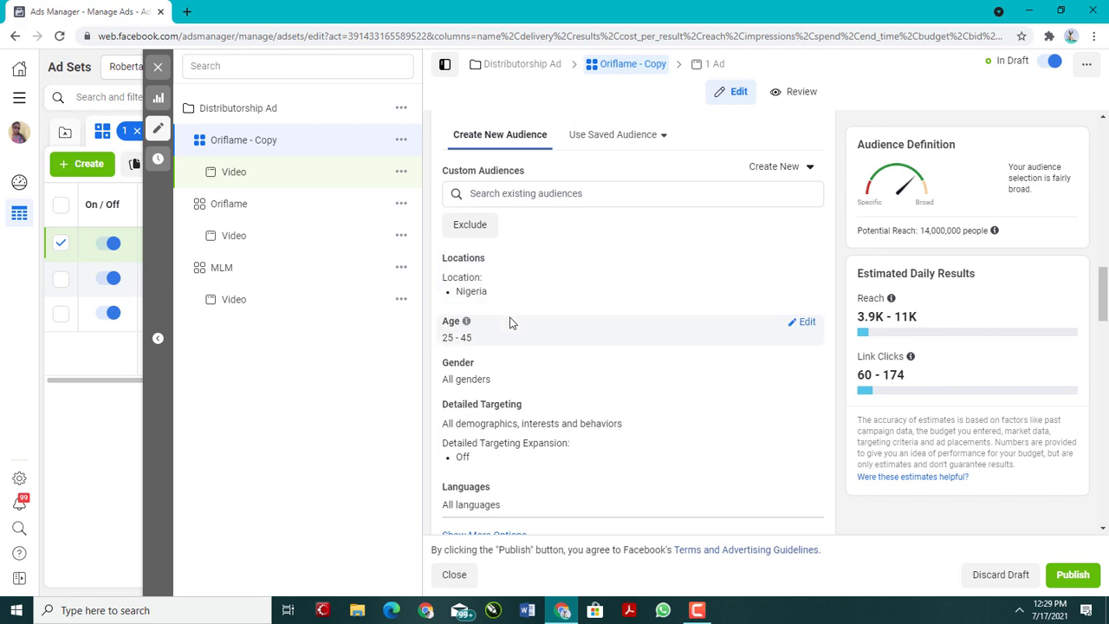
{"action": "scroll", "coordinate": [511, 325], "scroll_direction": "down", "scroll_amount": 10}
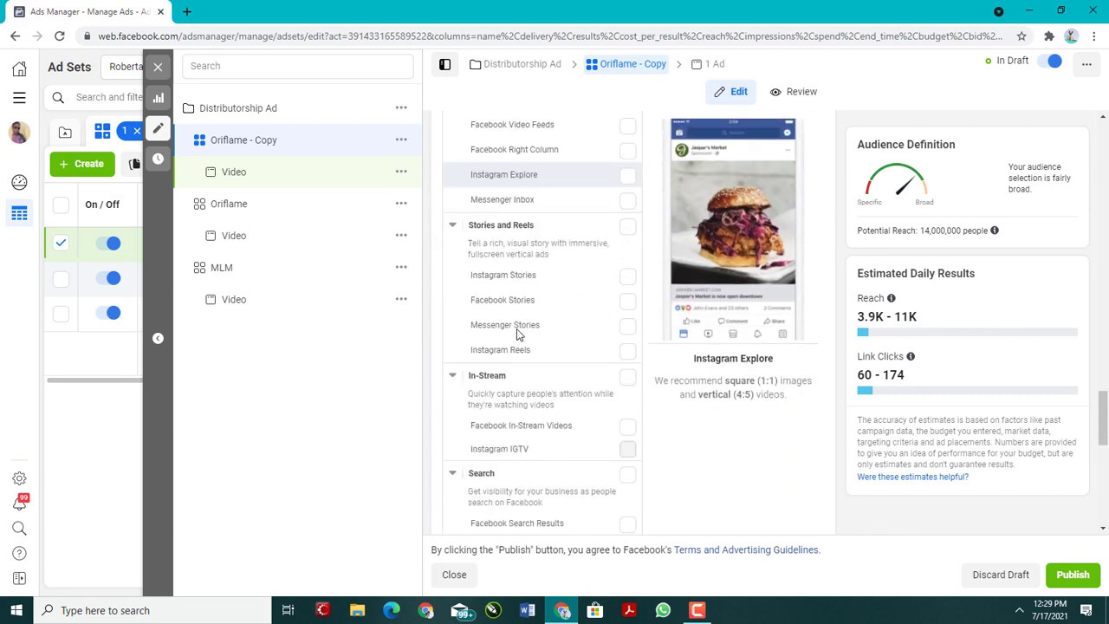
{"action": "scroll", "coordinate": [520, 329], "scroll_direction": "up", "scroll_amount": 2}
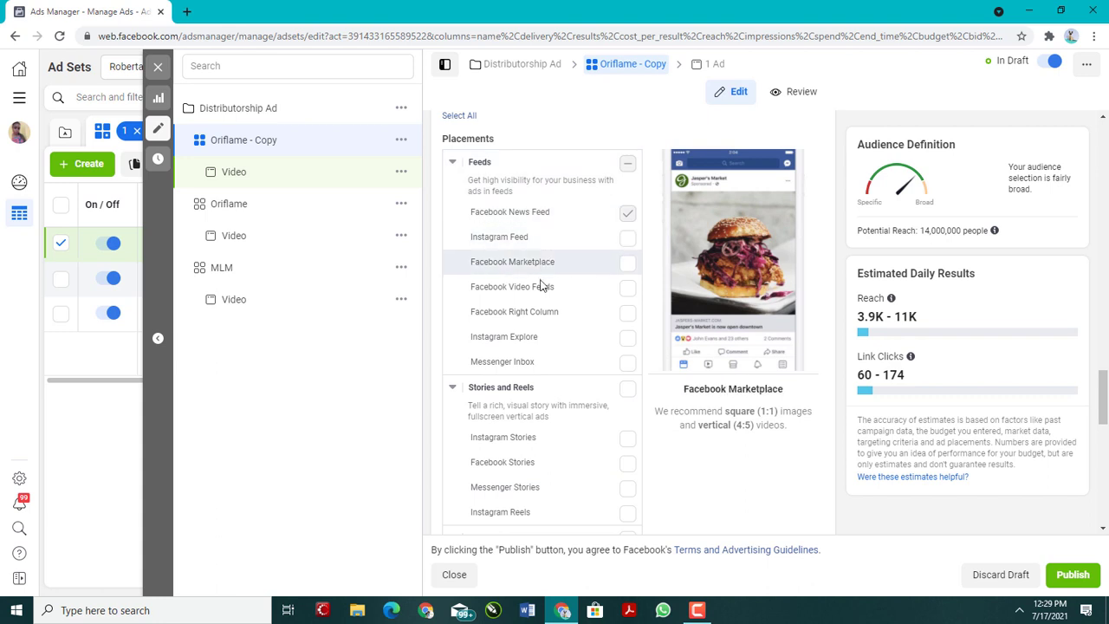
{"action": "scroll", "coordinate": [541, 284], "scroll_direction": "down", "scroll_amount": 3}
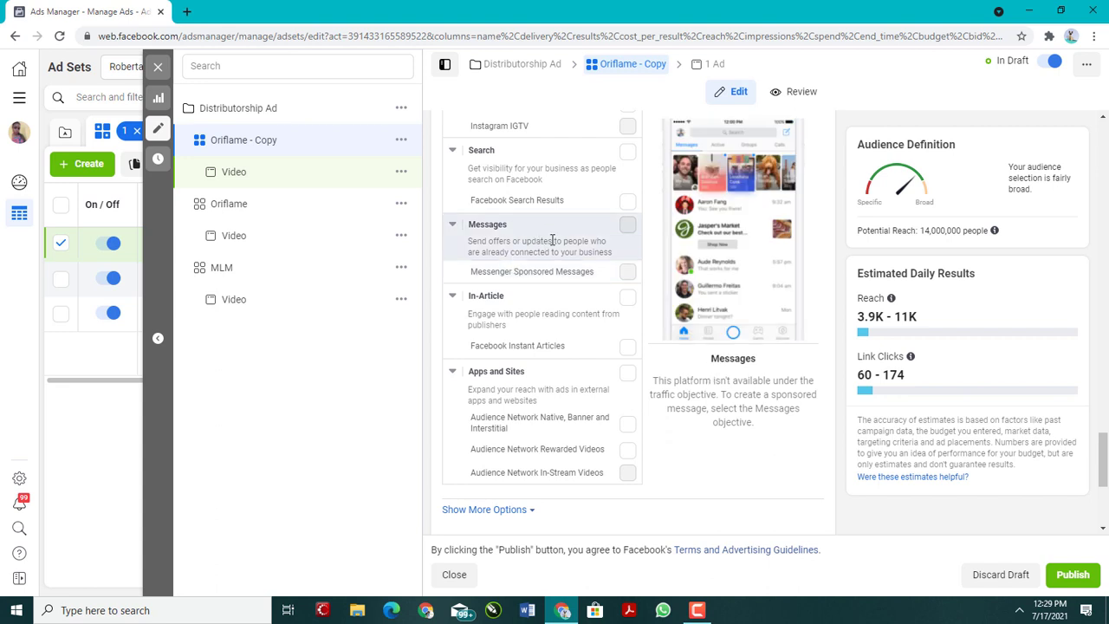
{"action": "scroll", "coordinate": [520, 303], "scroll_direction": "down", "scroll_amount": 2}
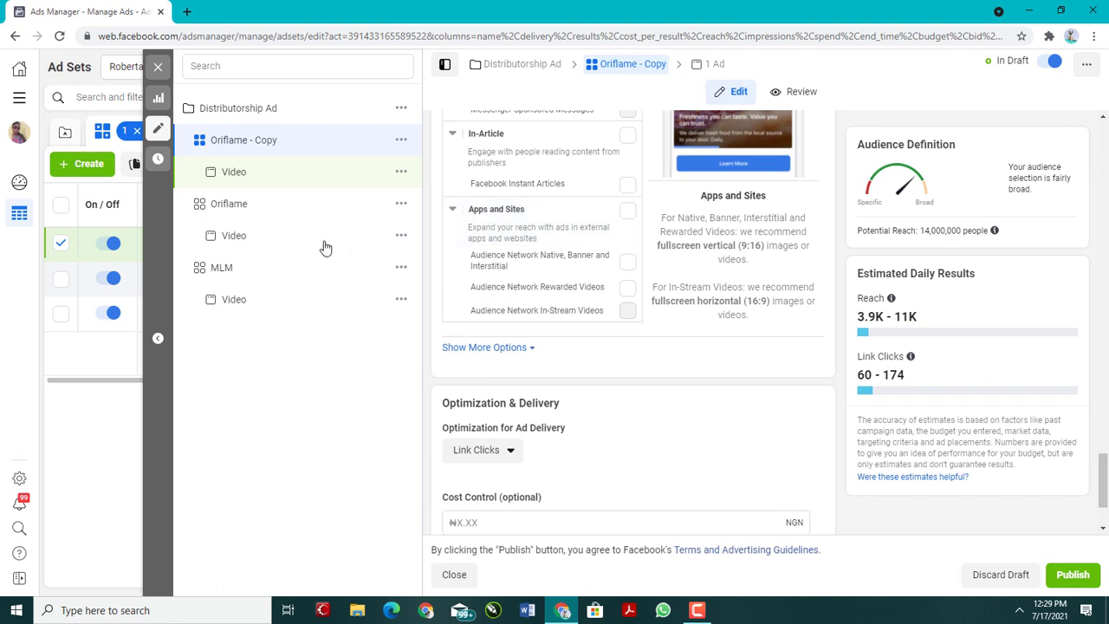
Step: View the Video ad inside the Oriflame - Copy ad set, and close the editor without publishing the draft items
{"action": "left_click", "coordinate": [253, 180]}
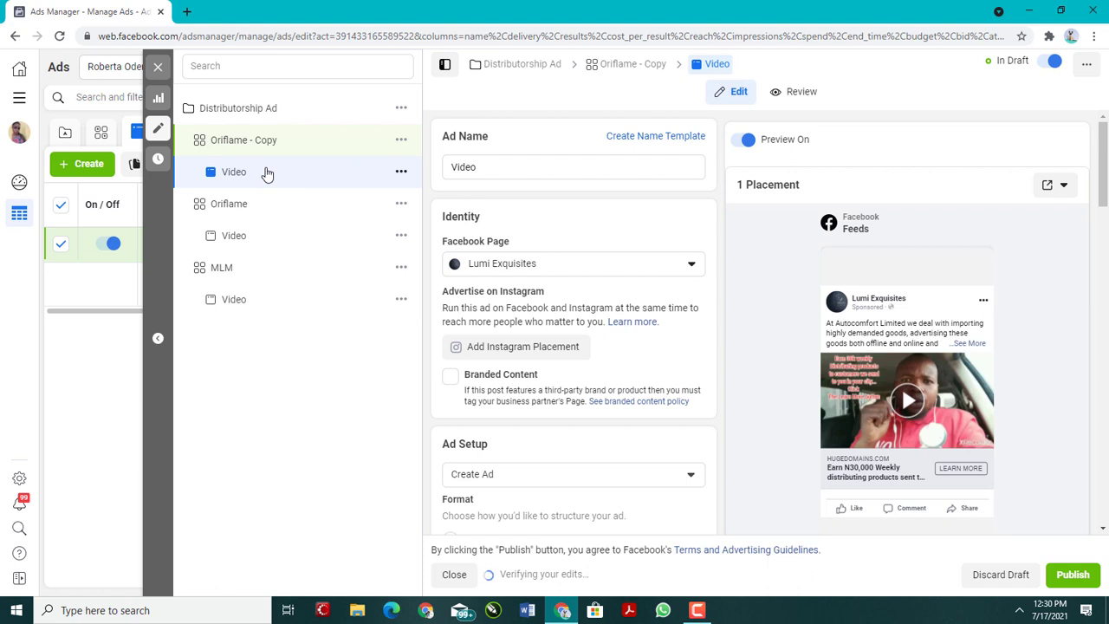
{"action": "left_click", "coordinate": [154, 69]}
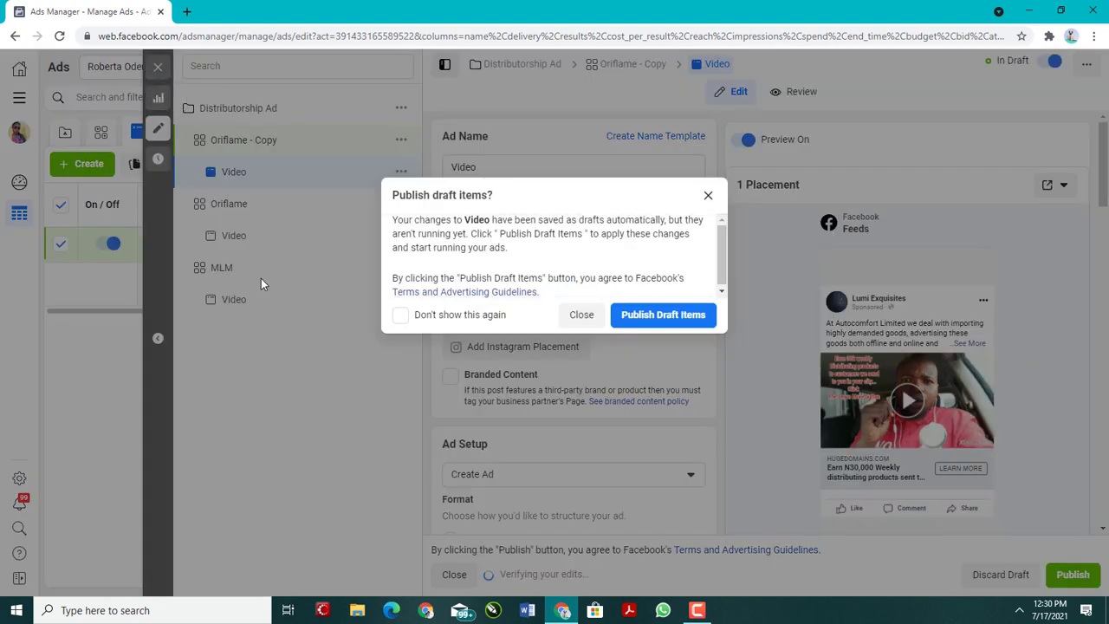
{"action": "left_click", "coordinate": [581, 314]}
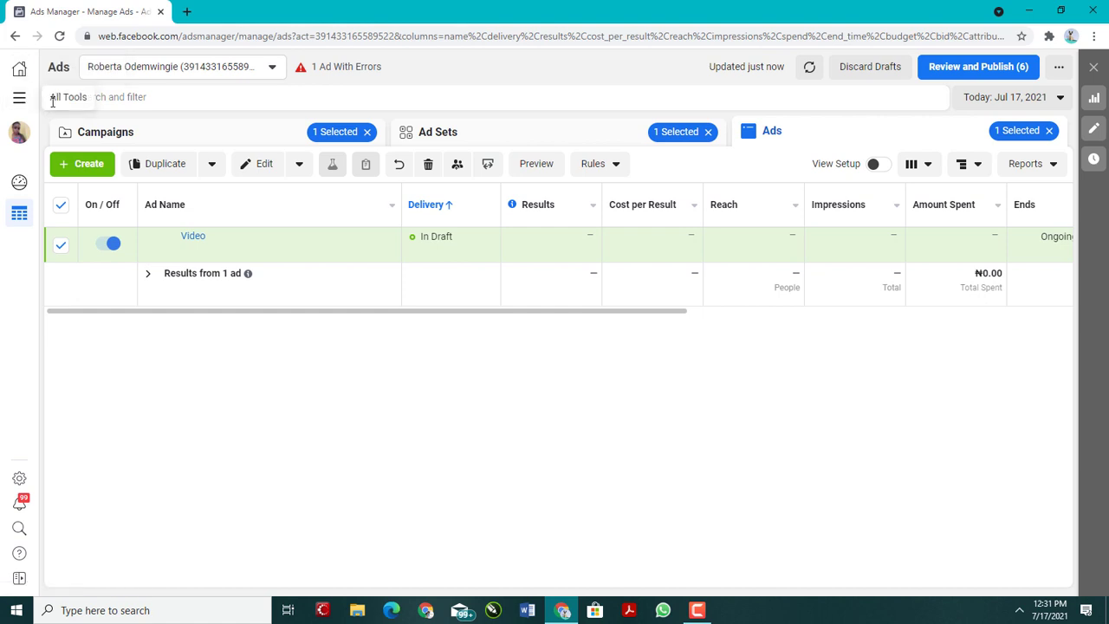
Step: Examine the full list of Facebook business tools, from the shortcuts and Manage Business through Advertise, Analyze and Report, and Sell Products and Services
{"action": "mouse_move", "coordinate": [106, 216]}
{"action": "left_click", "coordinate": [20, 100]}
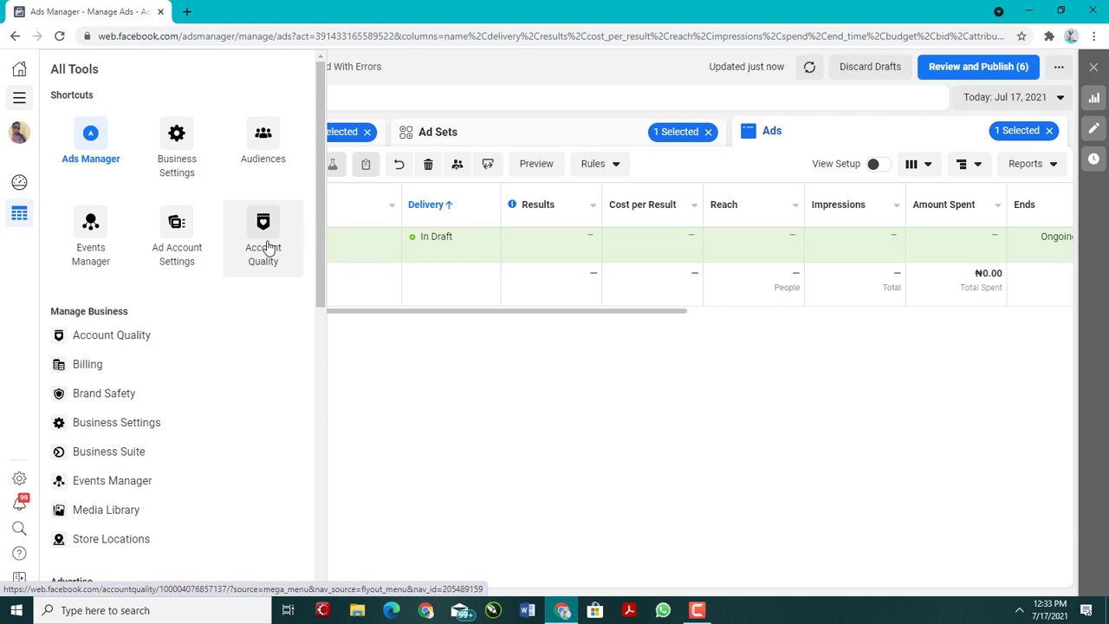
{"action": "scroll", "coordinate": [131, 399], "scroll_direction": "down", "scroll_amount": 1}
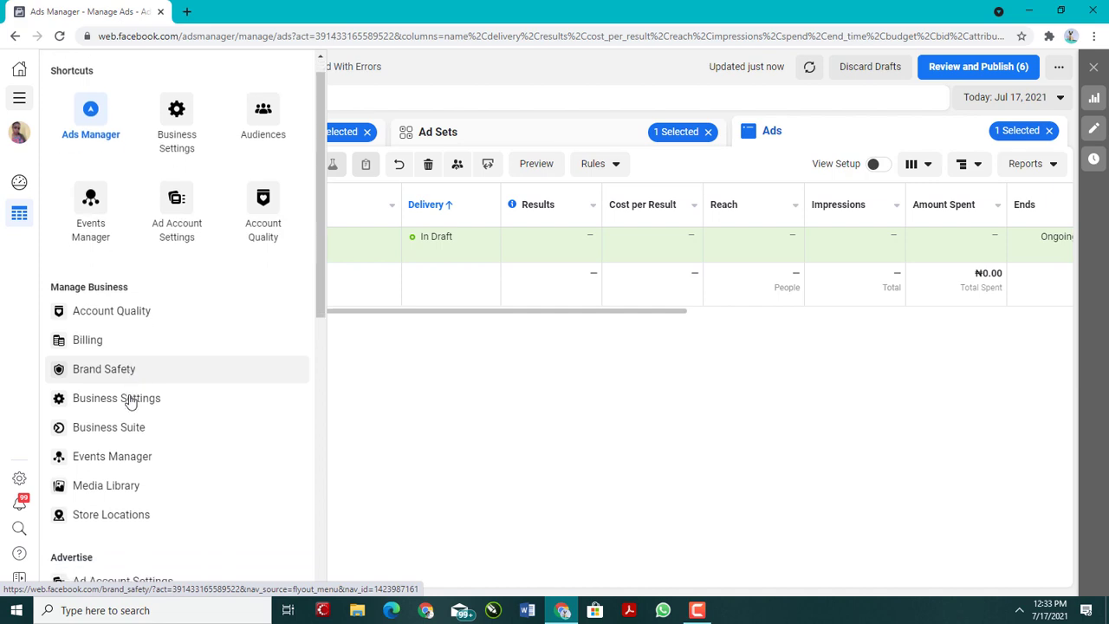
{"action": "scroll", "coordinate": [121, 382], "scroll_direction": "down", "scroll_amount": 3}
{"action": "scroll", "coordinate": [104, 459], "scroll_direction": "up", "scroll_amount": 3}
{"action": "scroll", "coordinate": [93, 251], "scroll_direction": "down", "scroll_amount": 3}
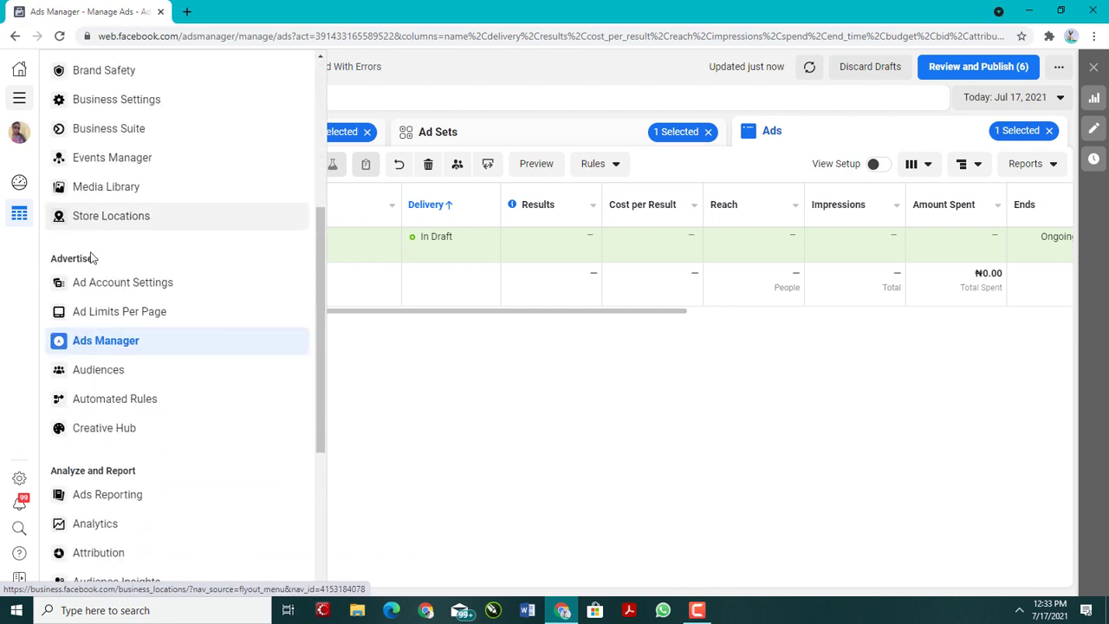
{"action": "scroll", "coordinate": [104, 331], "scroll_direction": "down", "scroll_amount": 2}
{"action": "scroll", "coordinate": [102, 328], "scroll_direction": "down", "scroll_amount": 2}
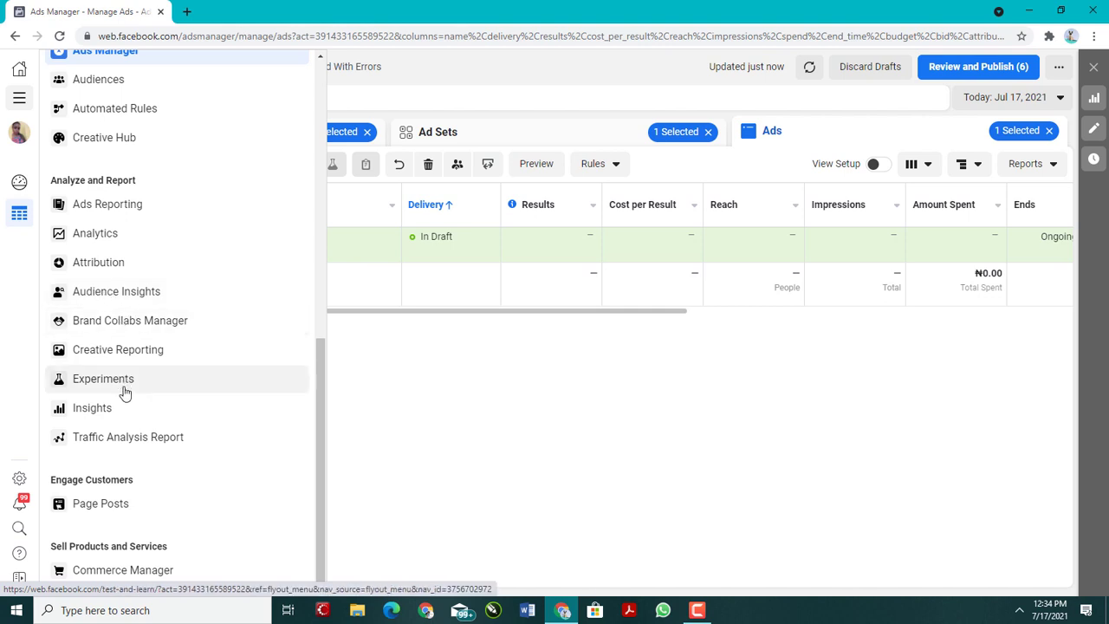
{"action": "scroll", "coordinate": [130, 440], "scroll_direction": "up", "scroll_amount": 7}
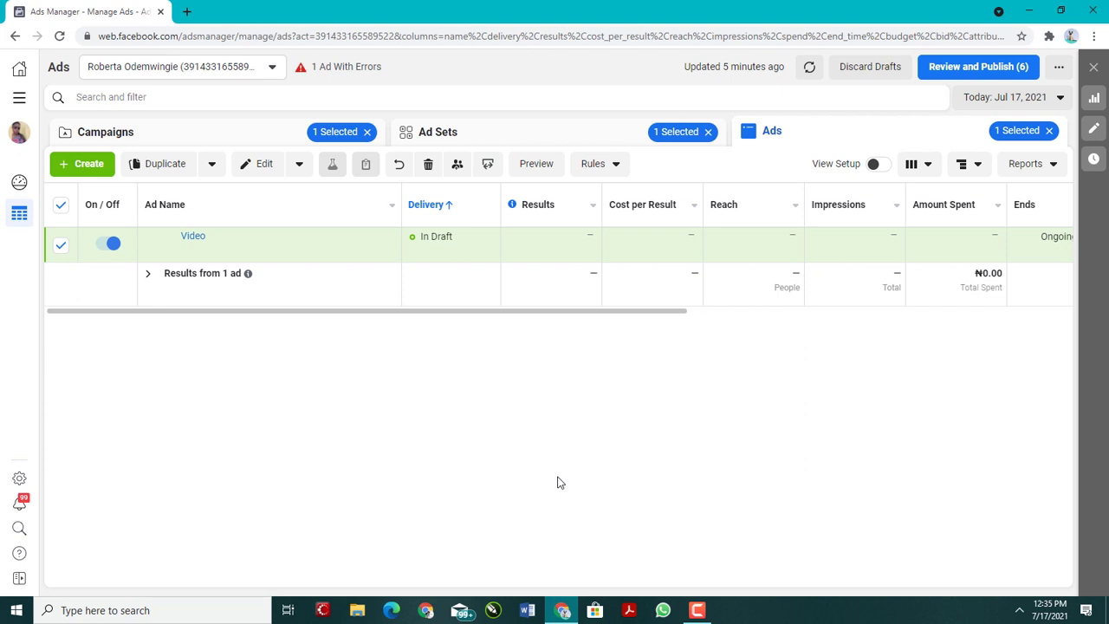
{"action": "left_click", "coordinate": [696, 610]}
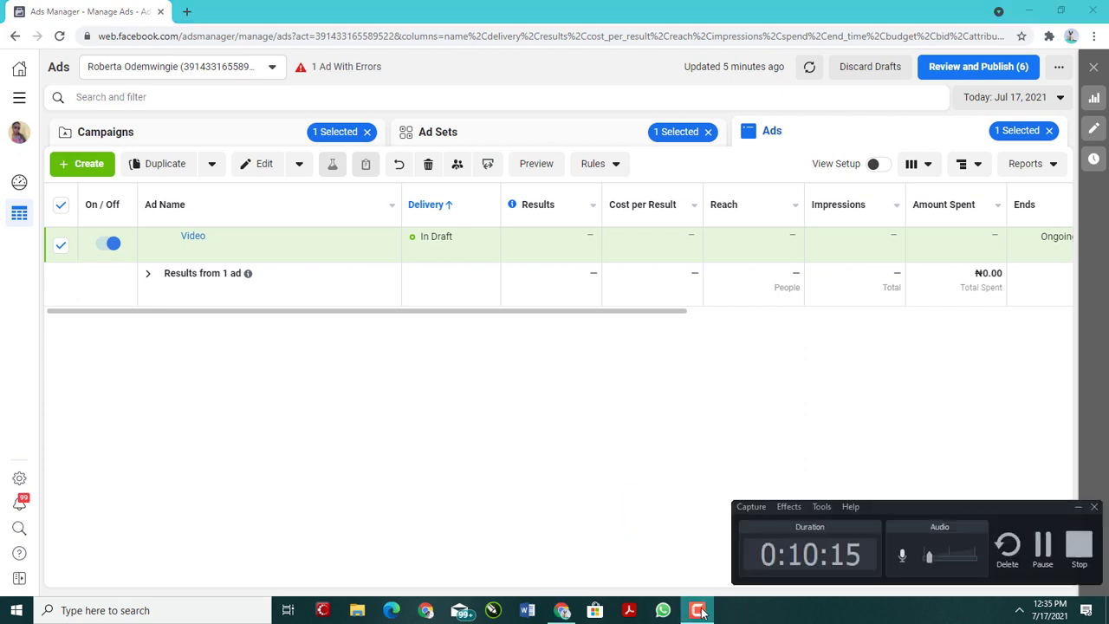